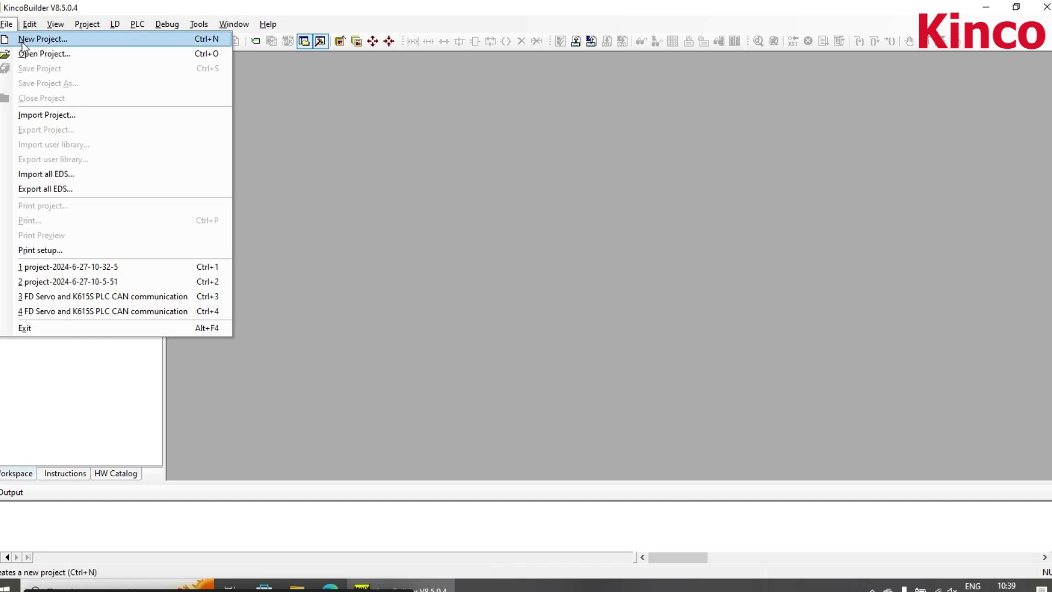
Create a new project 'trial 1' inside a new 'plc trial' folder.
left_click(22, 42)
left_click(627, 180)
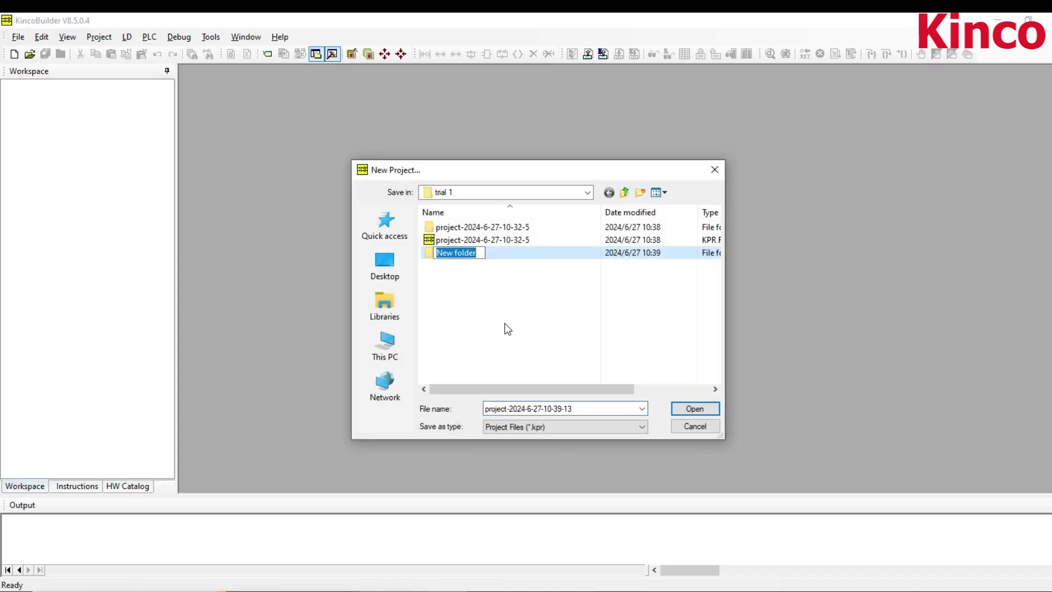
type("plc trial")
key("Return")
key("Return")
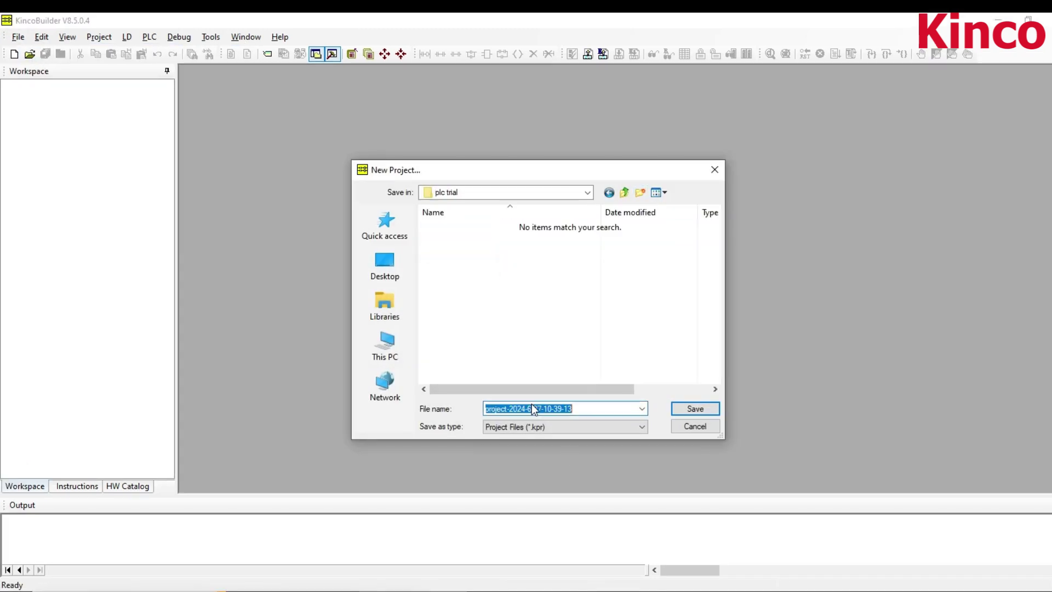
type("trial 1")
left_click(692, 409)
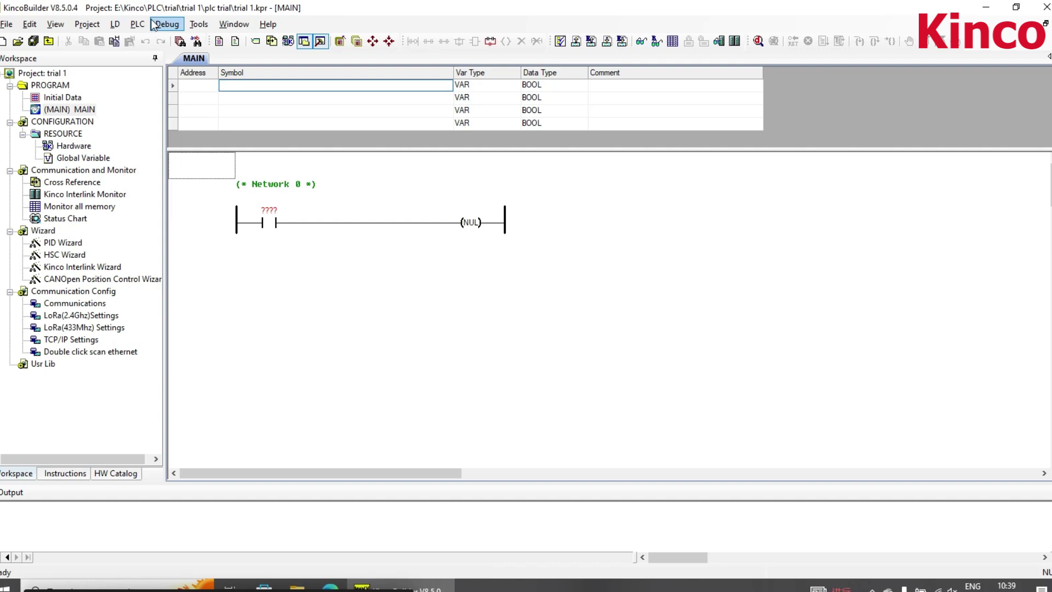
Open the Communications settings (COM7, 9600 baud) and start a Windows search.
left_click(198, 24)
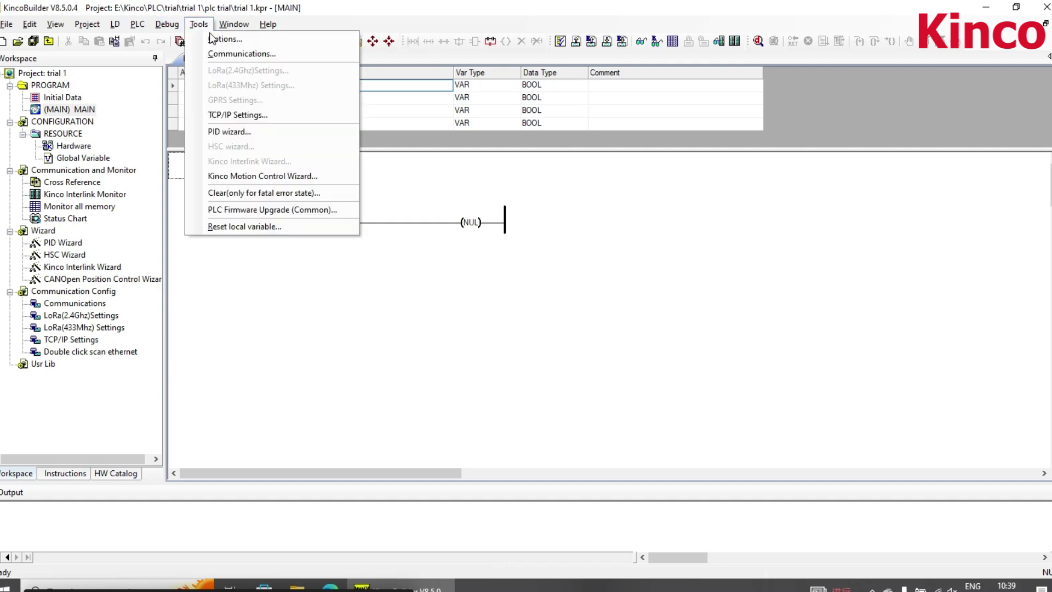
left_click(229, 54)
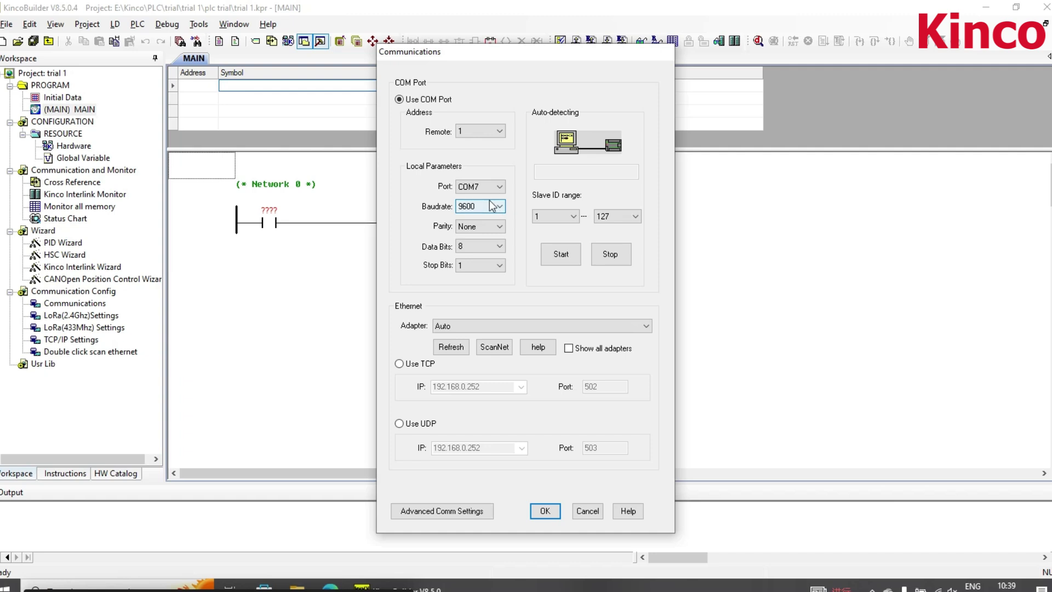
left_click(142, 585)
Open Device Manager and confirm USB-SERIAL CH340 is listed under Ports as COM7.
type("de")
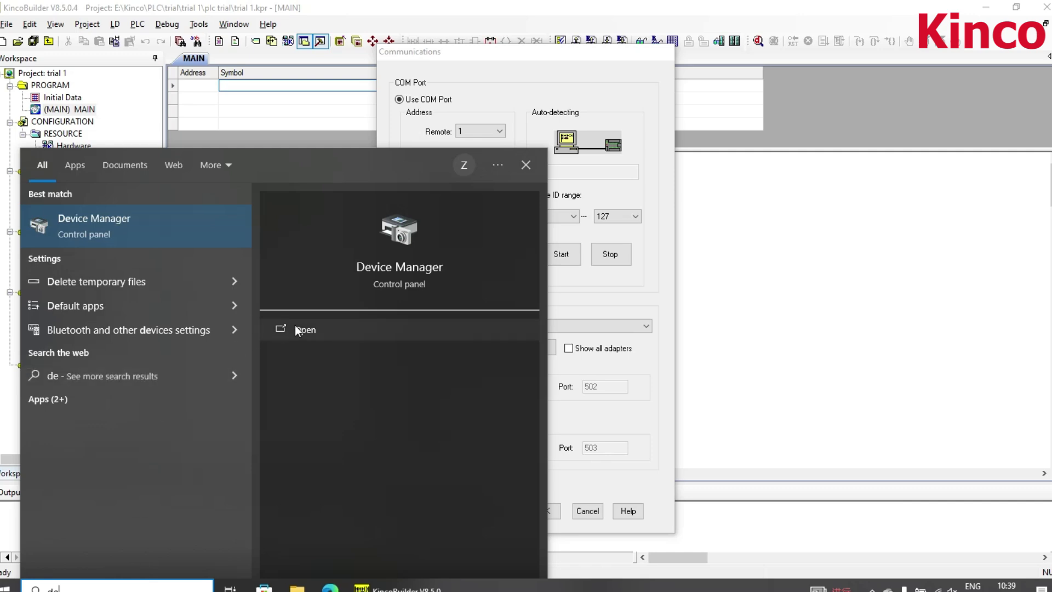
left_click(295, 326)
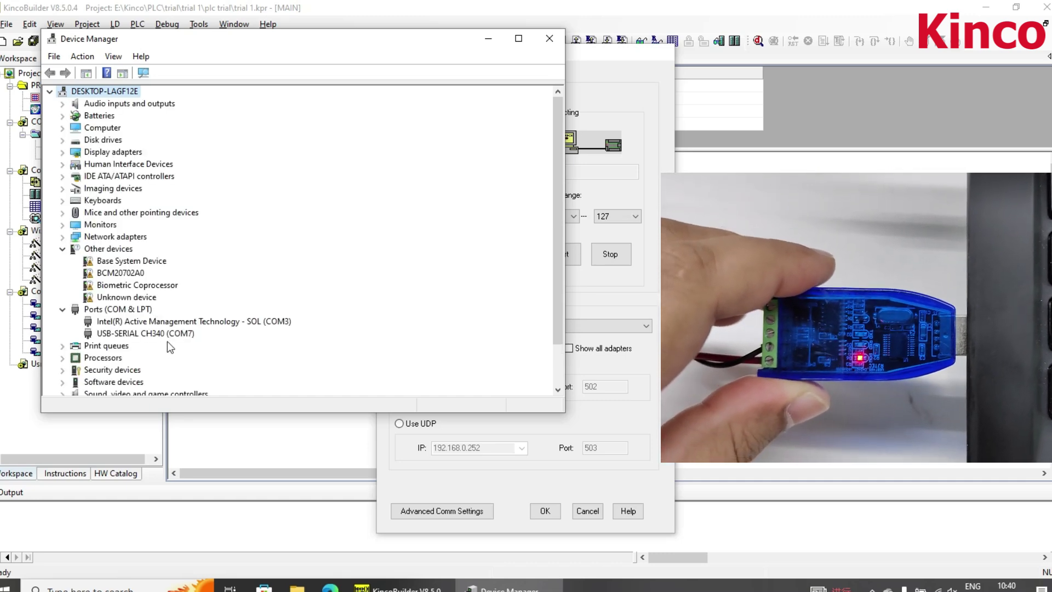
left_click(170, 336)
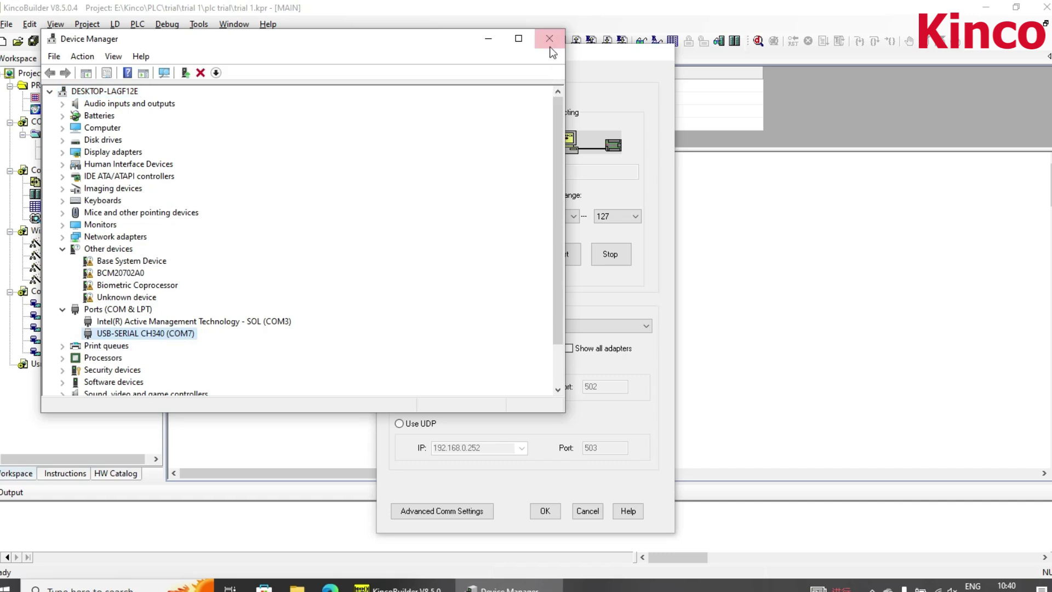
Close Device Manager, auto-detect the PLC on COM7, and accept the communication settings.
left_click(550, 39)
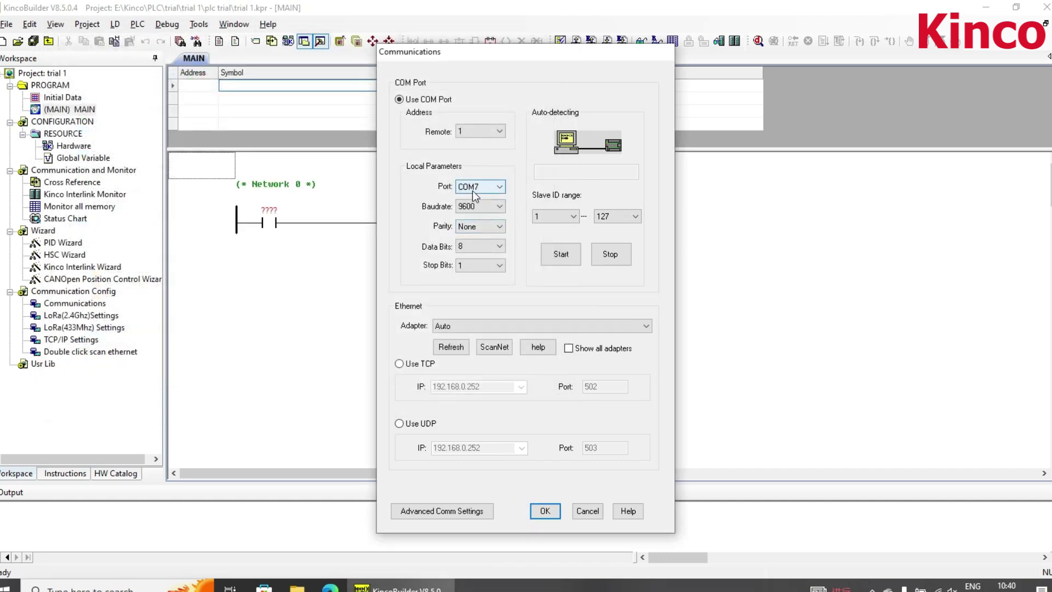
left_click(565, 250)
left_click(554, 255)
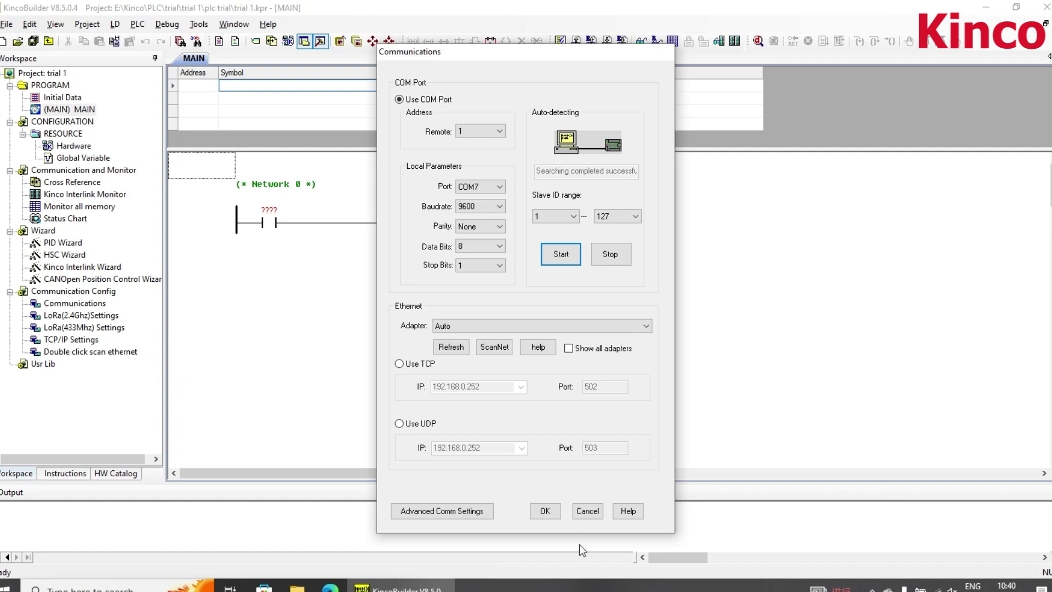
left_click(542, 511)
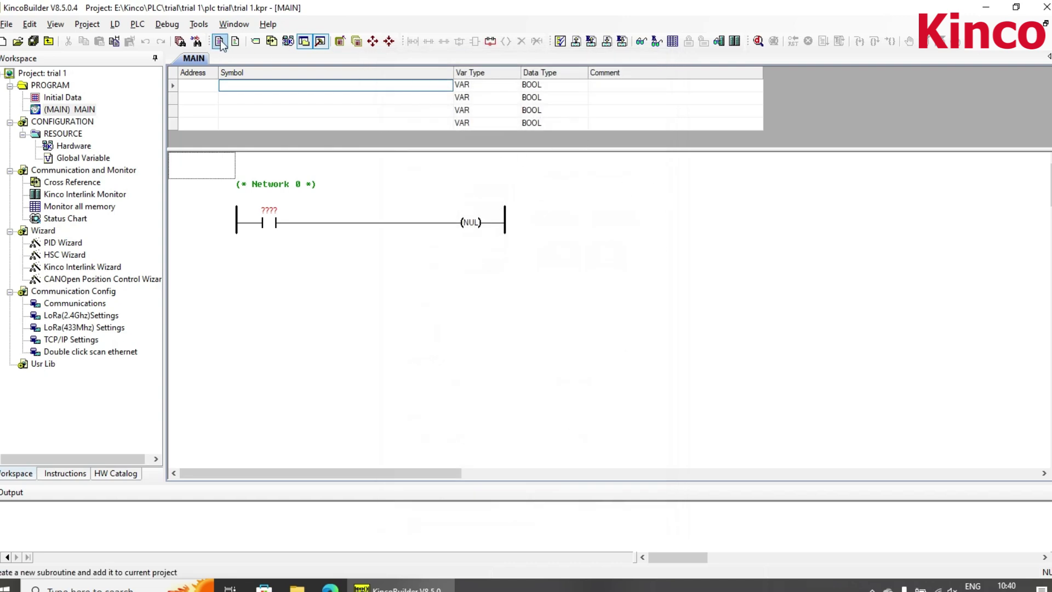
Show PLC Information: K615S CPU in RUN mode, firmware 8.9.3.5, with a K615S-16DT module.
left_click(137, 24)
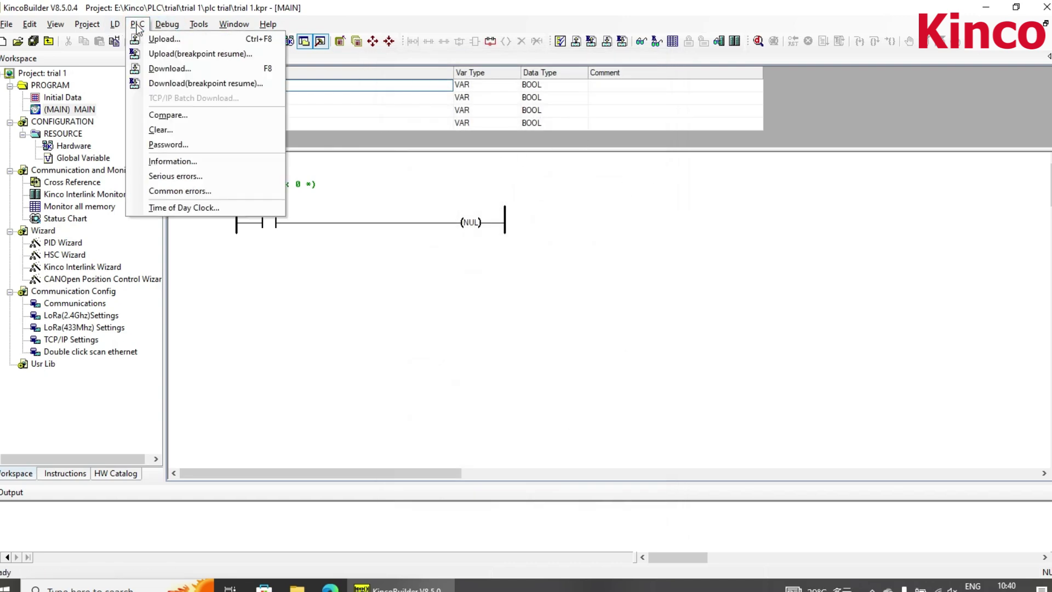
left_click(206, 161)
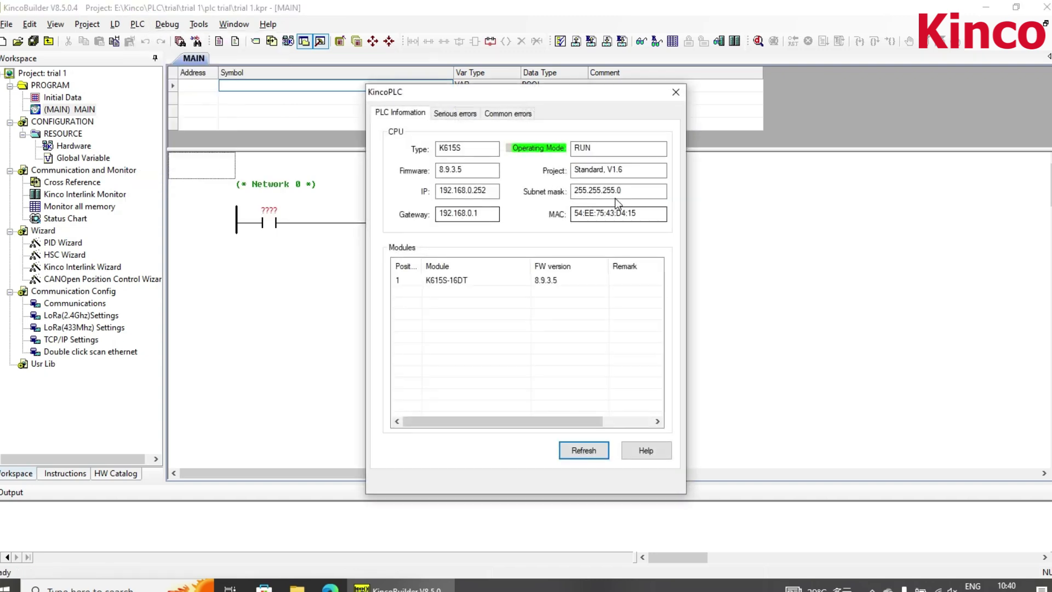
left_click(455, 282)
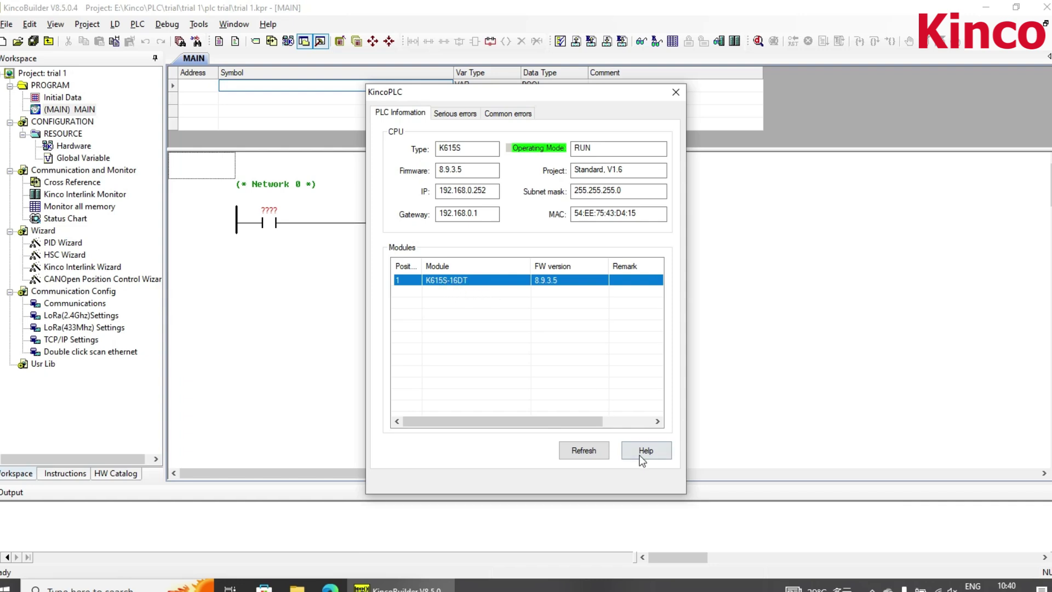
Remove the K606-24DT module from the hardware configuration.
left_click(677, 92)
double_click(83, 149)
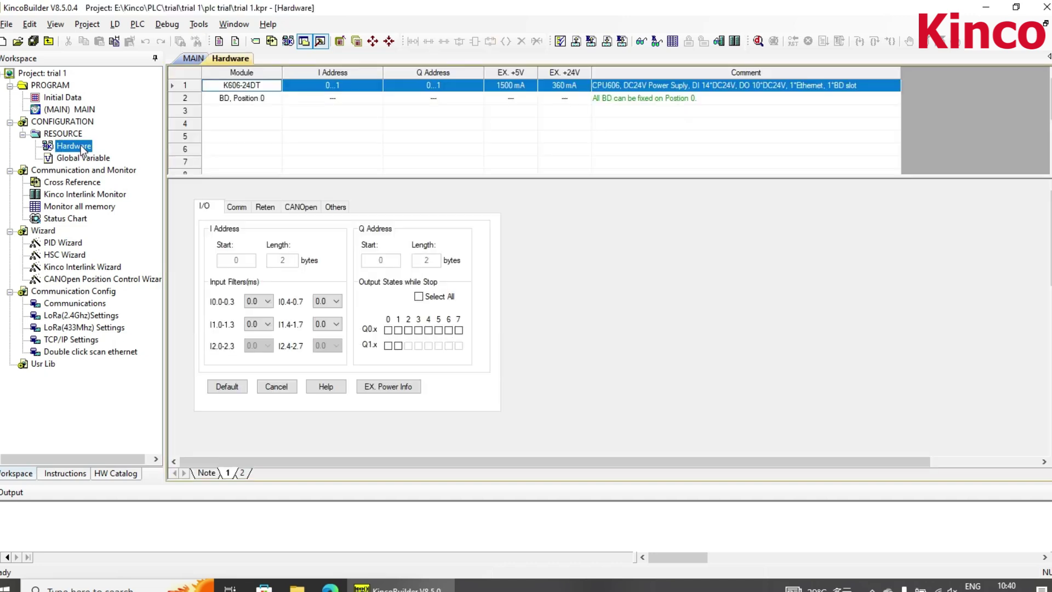
left_click(258, 87)
right_click(258, 87)
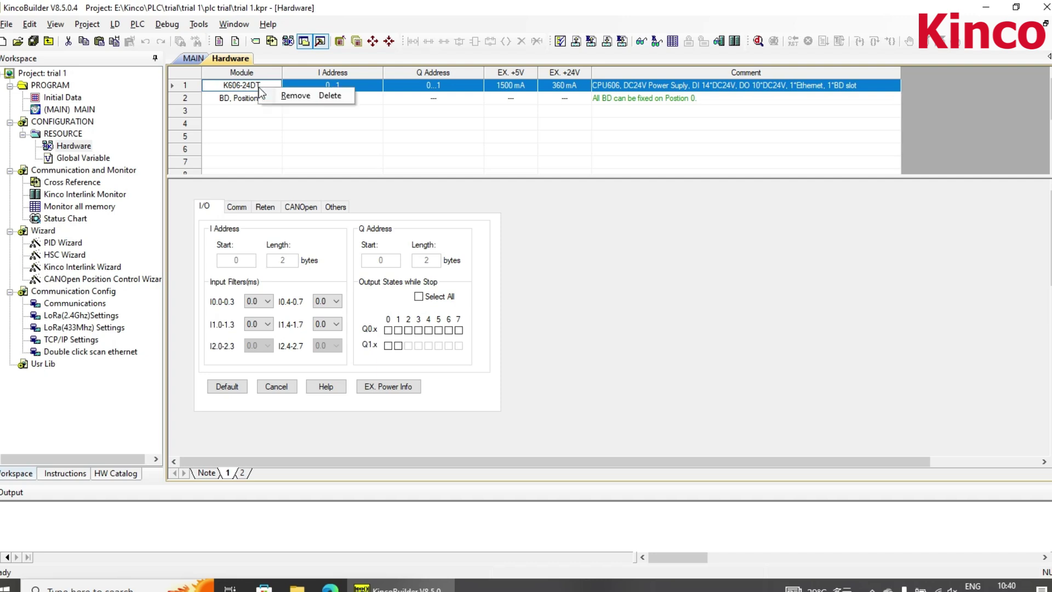
left_click(279, 96)
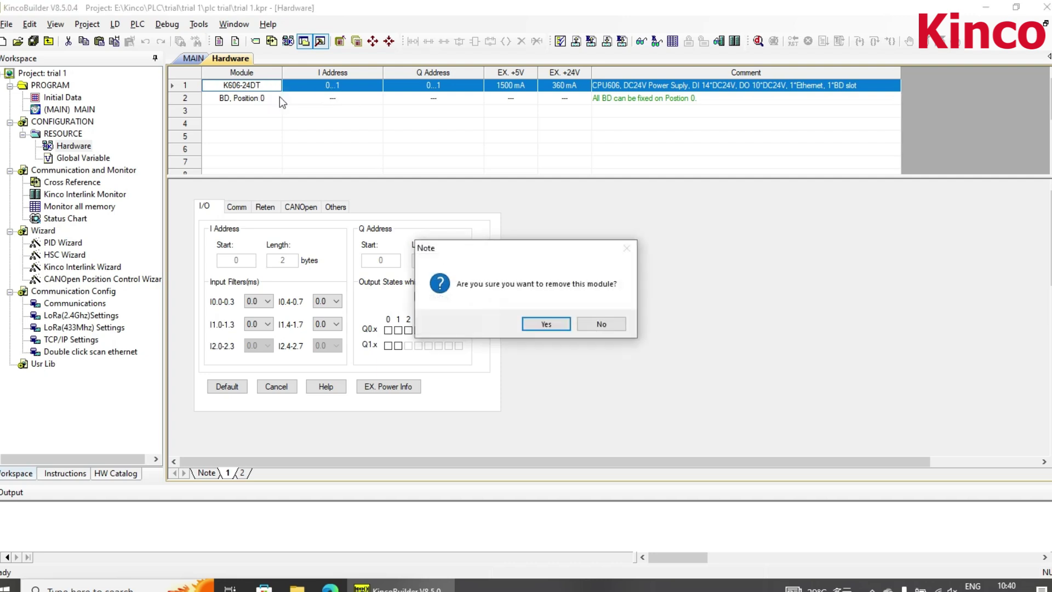
left_click(539, 325)
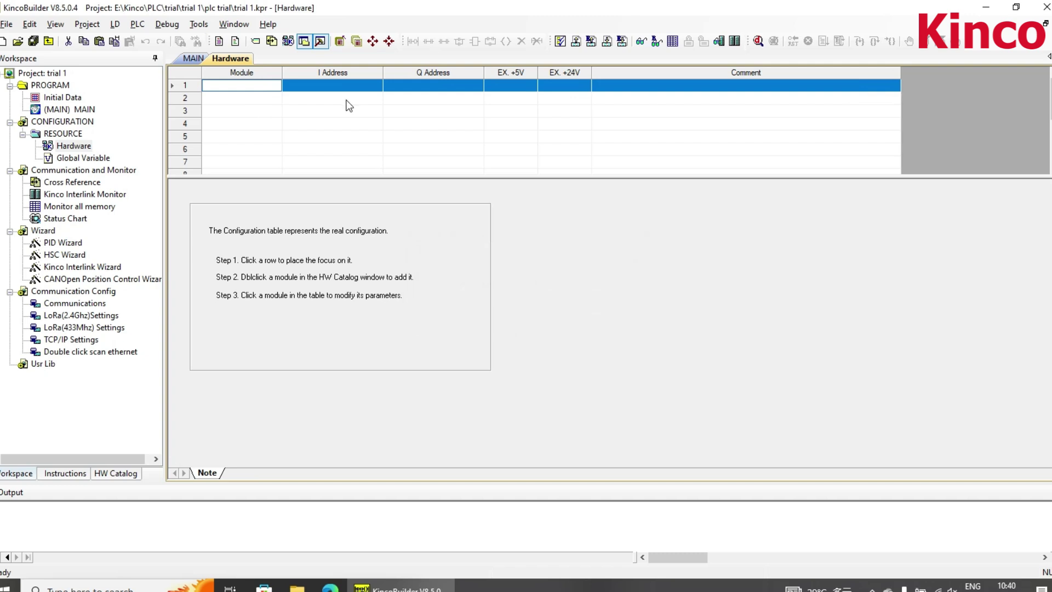
Add the K615S-16DT CPU from the HW Catalog and view its I/O parameters.
left_click(69, 473)
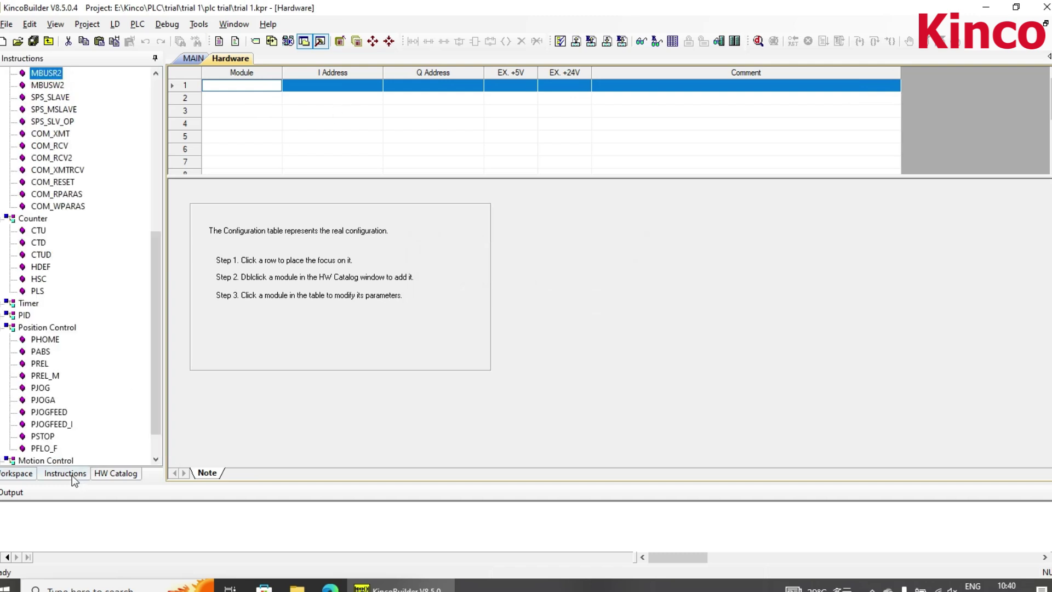
left_click(115, 474)
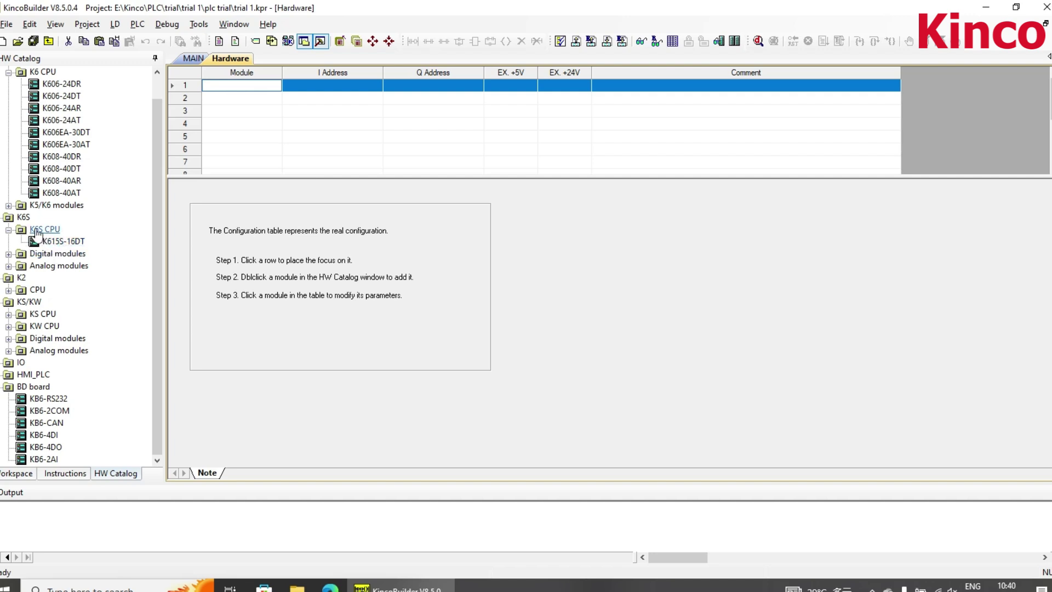
left_click(70, 243)
mouse_move(64, 241)
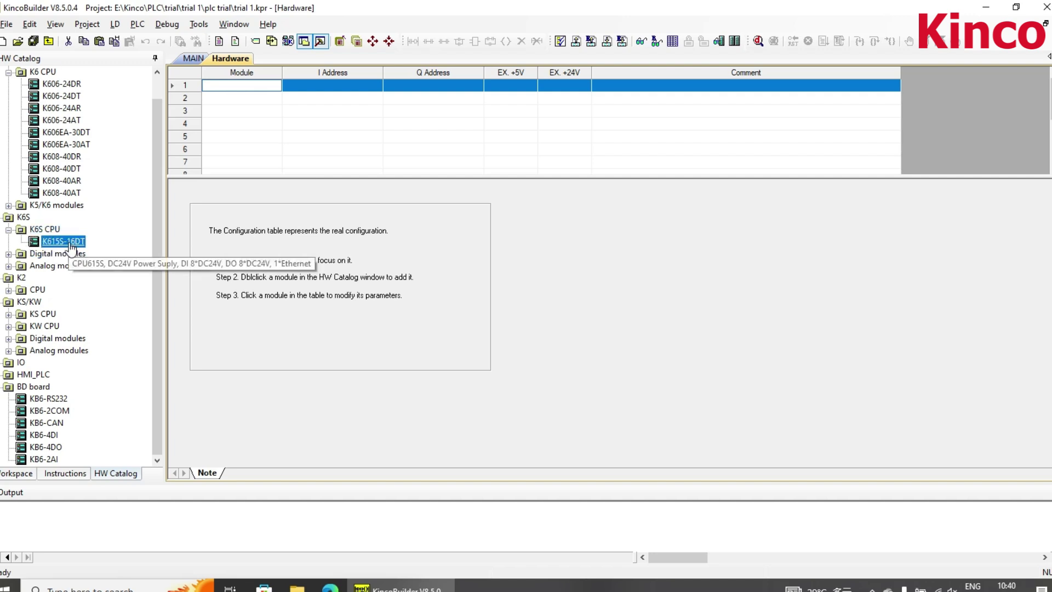
double_click(70, 242)
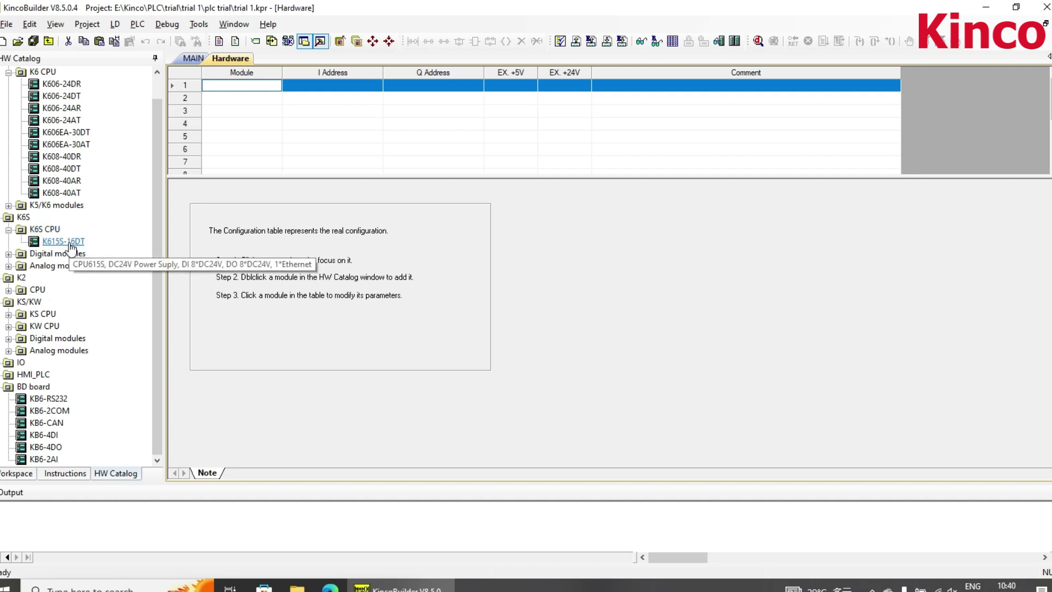
left_click(256, 85)
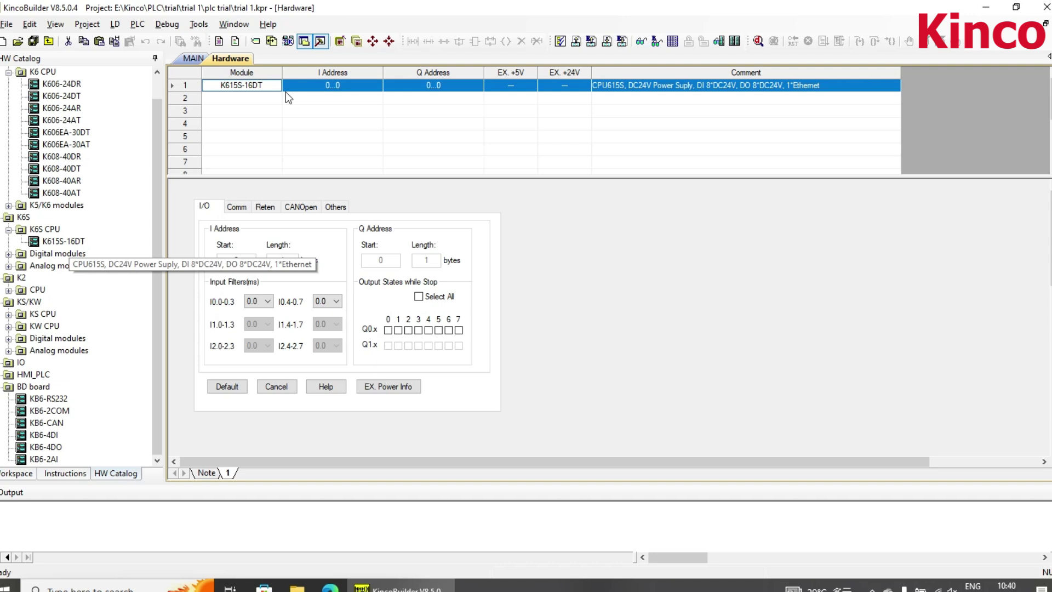
Address the MAIN rung's contact as %M0.0.
left_click(187, 60)
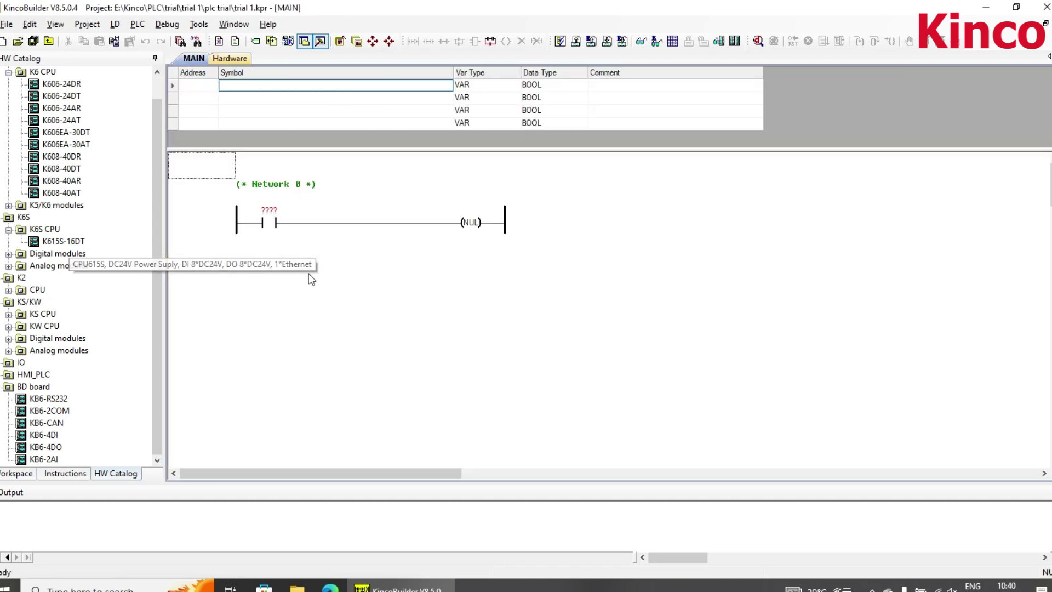
left_click(269, 211)
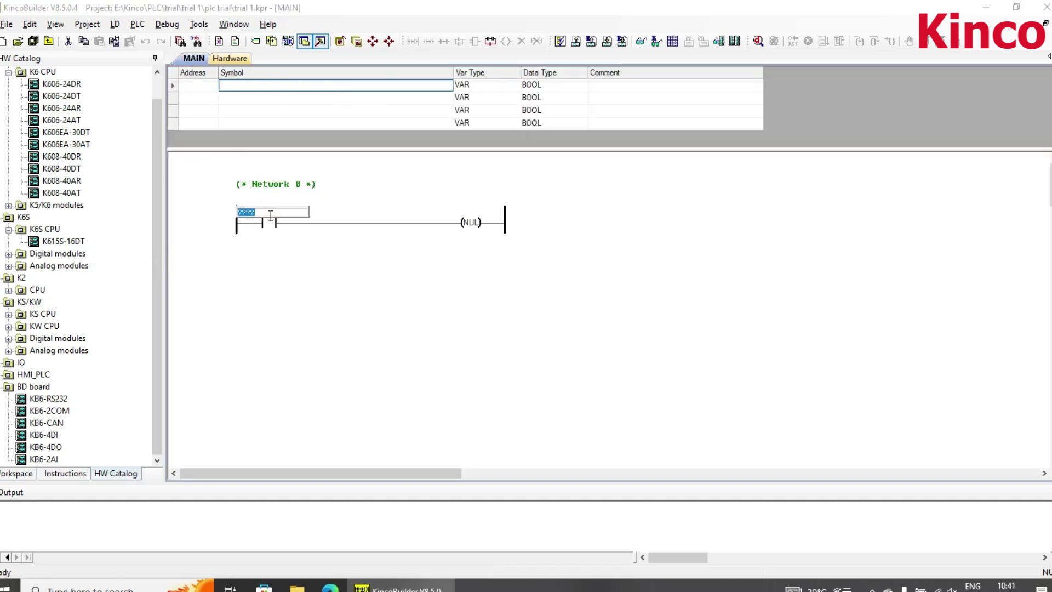
key("Caps_Lock")
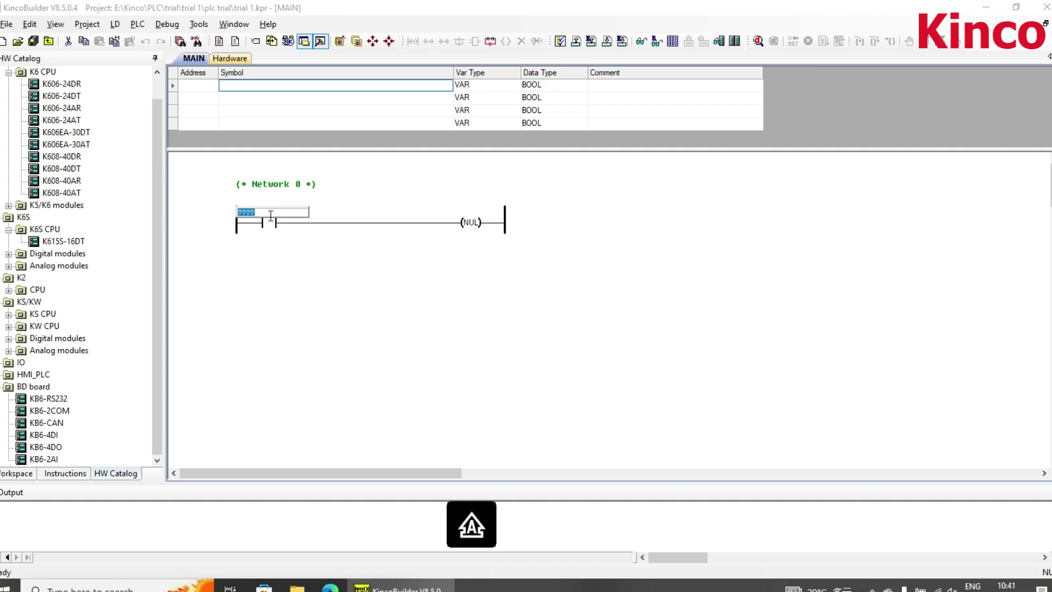
type("M0.0")
key("Return")
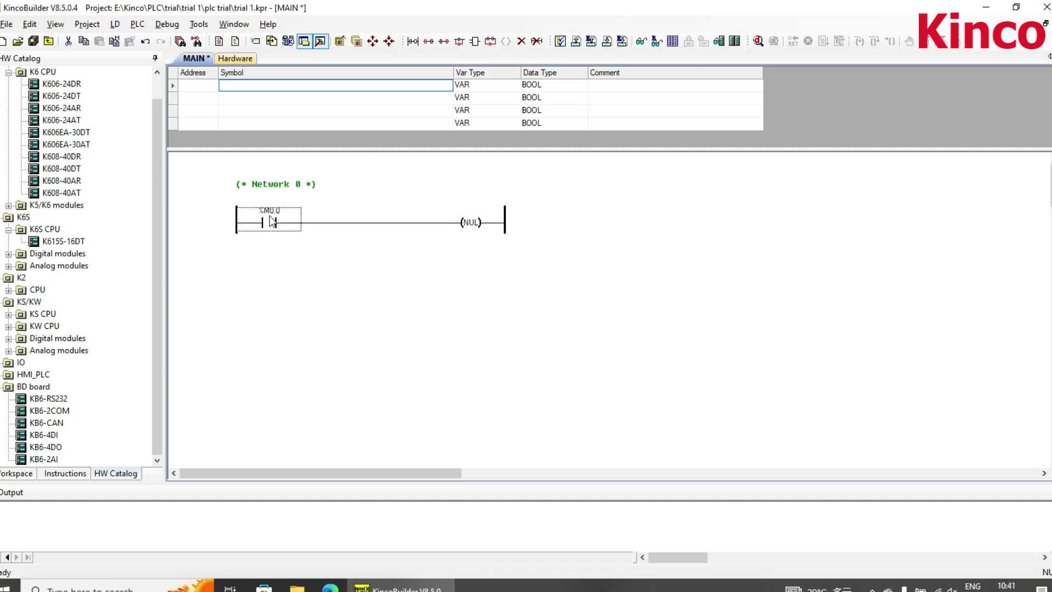
left_click(367, 221)
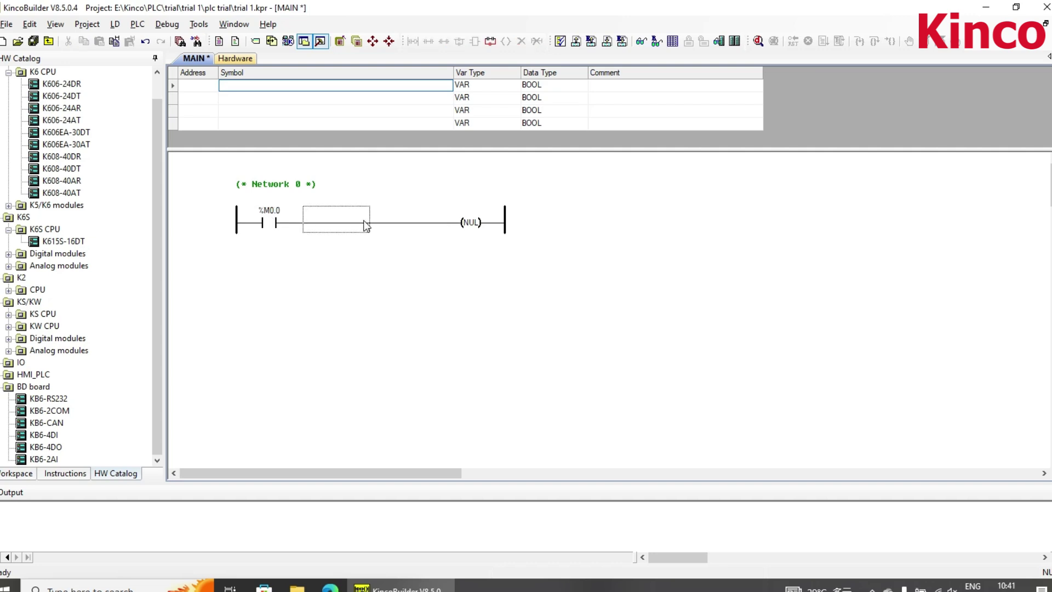
double_click(269, 212)
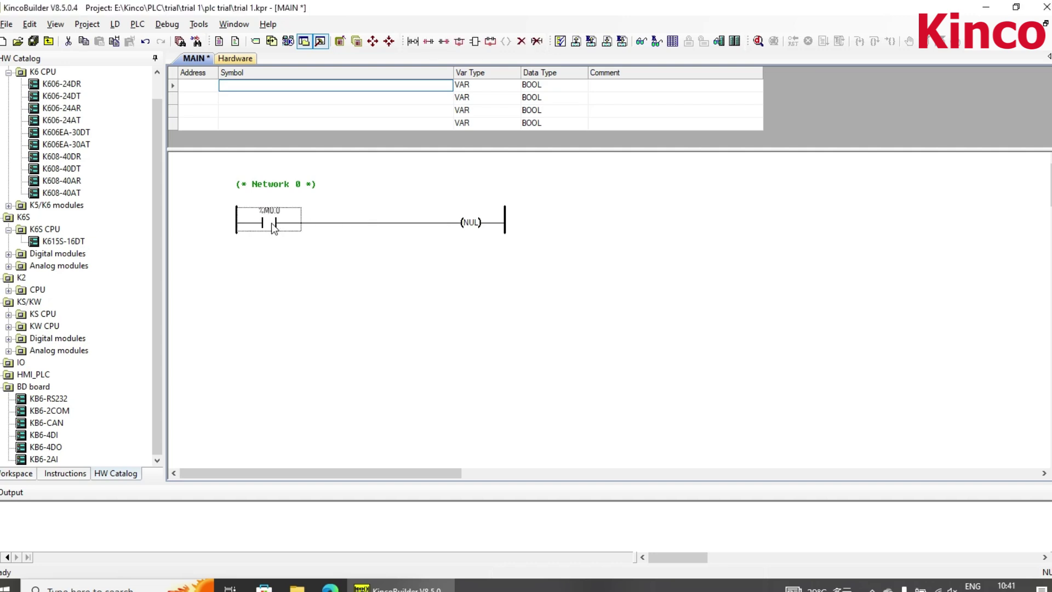
Insert a MOVE function block into the rung after the contact.
left_click(476, 43)
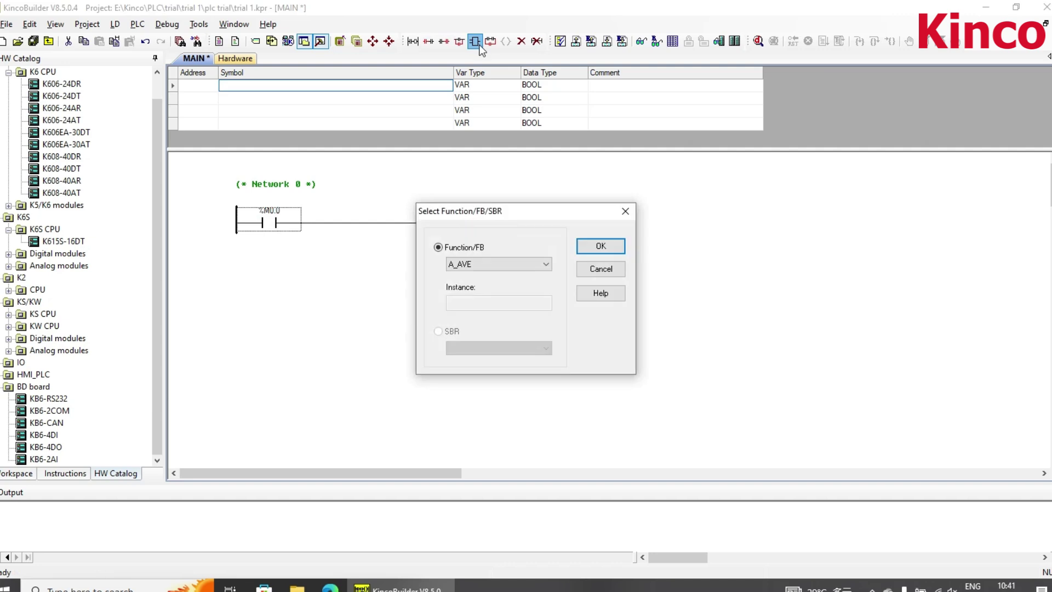
left_click(500, 263)
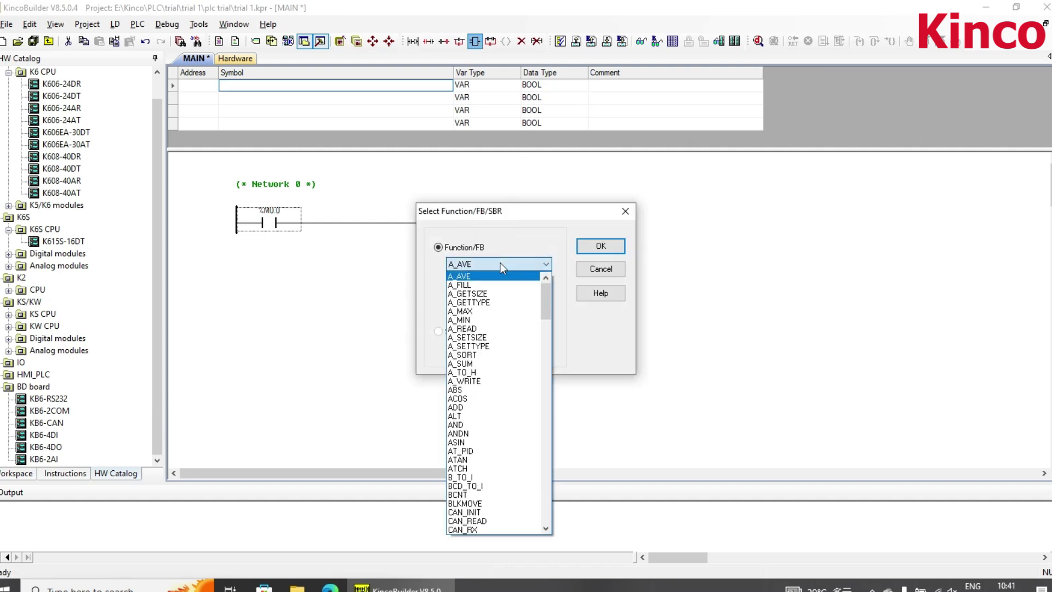
type("move")
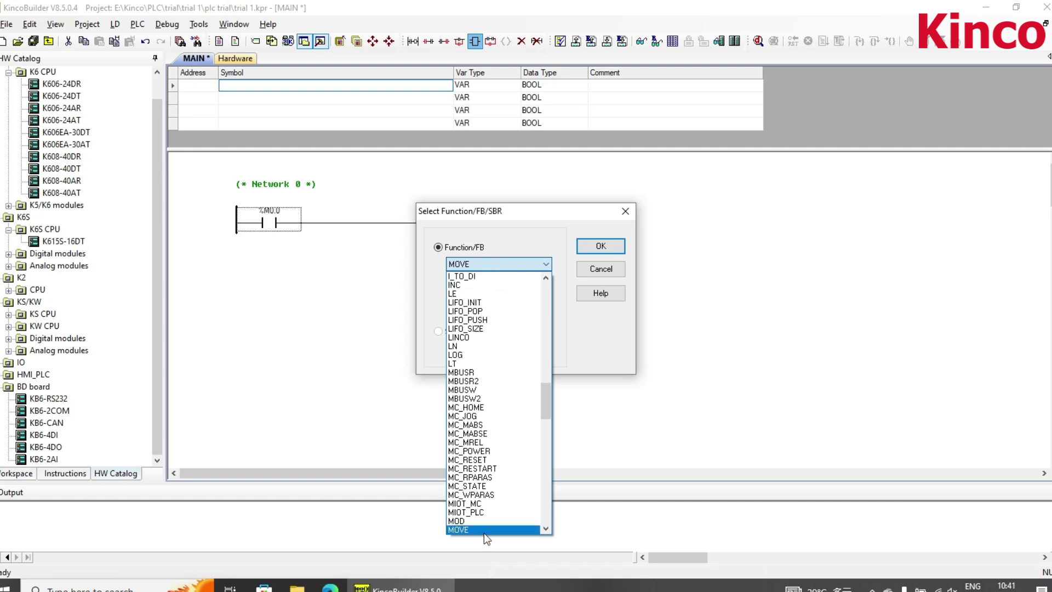
left_click(485, 531)
left_click(601, 246)
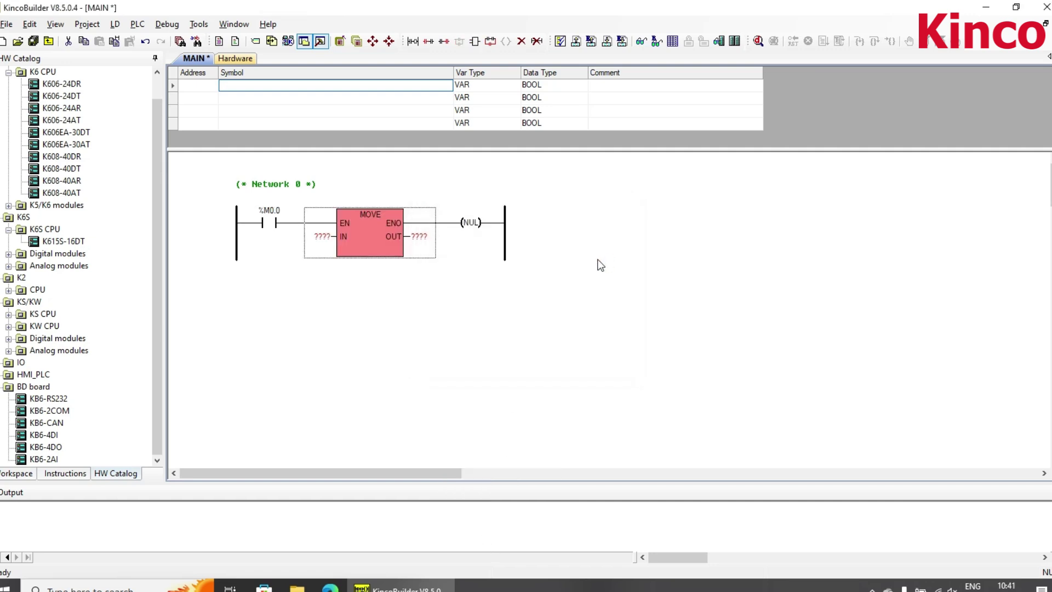
Set the MOVE block's IN to 15 and OUT to %VW1000.
left_click(322, 235)
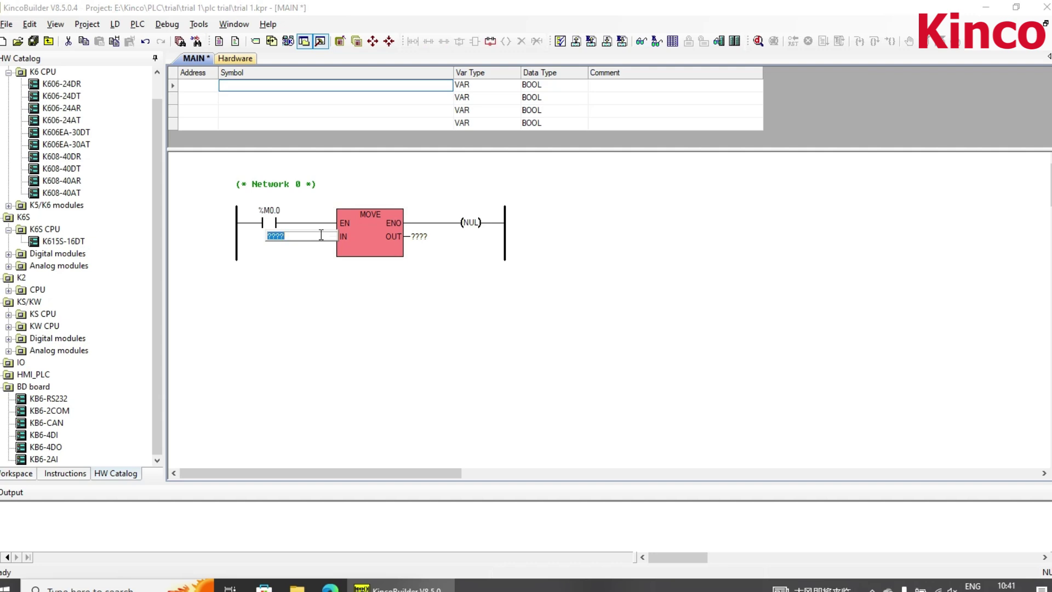
type("15")
key("Return")
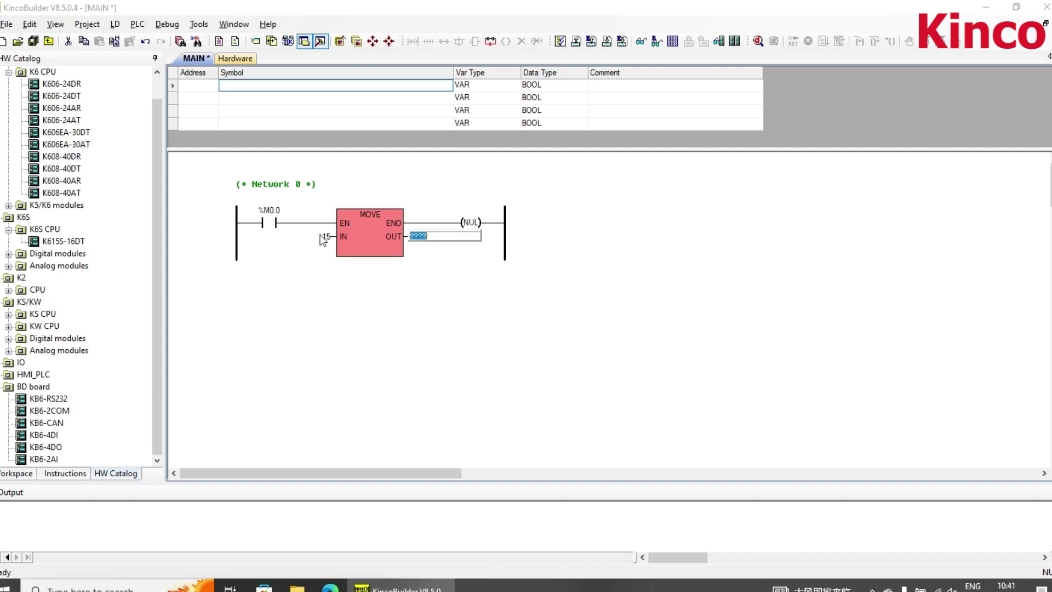
type("VE")
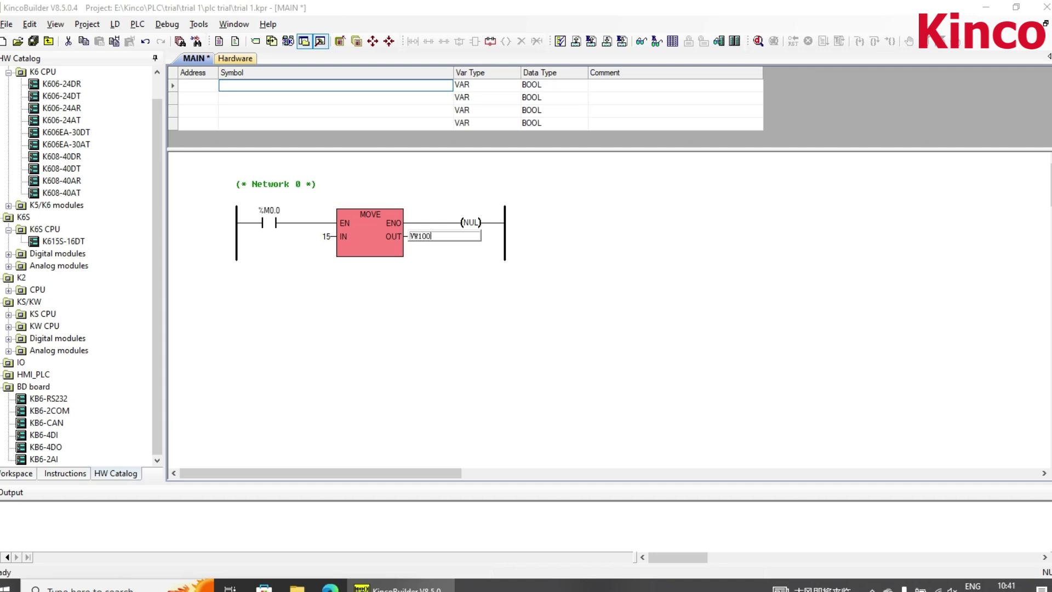
key("Return")
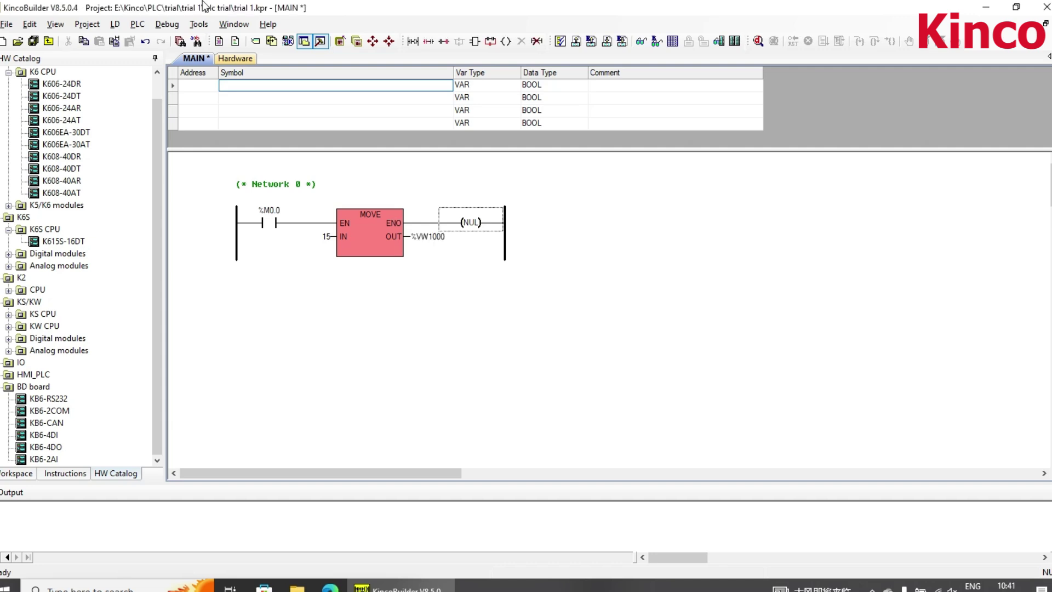
Compile the project (F7), getting 0 errors, 0 warnings and three instructions.
left_click(343, 307)
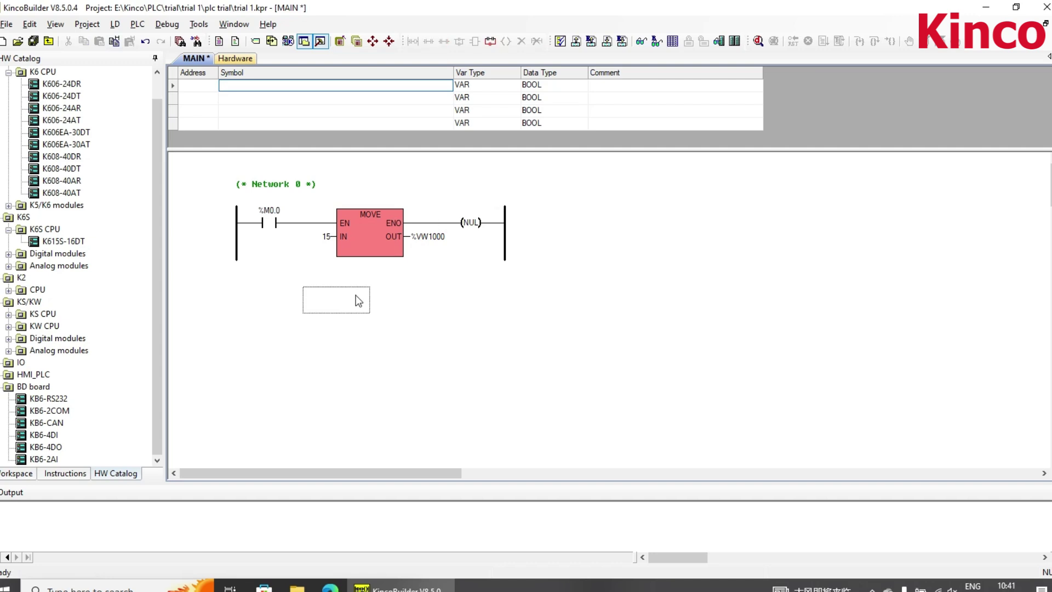
left_click(560, 41)
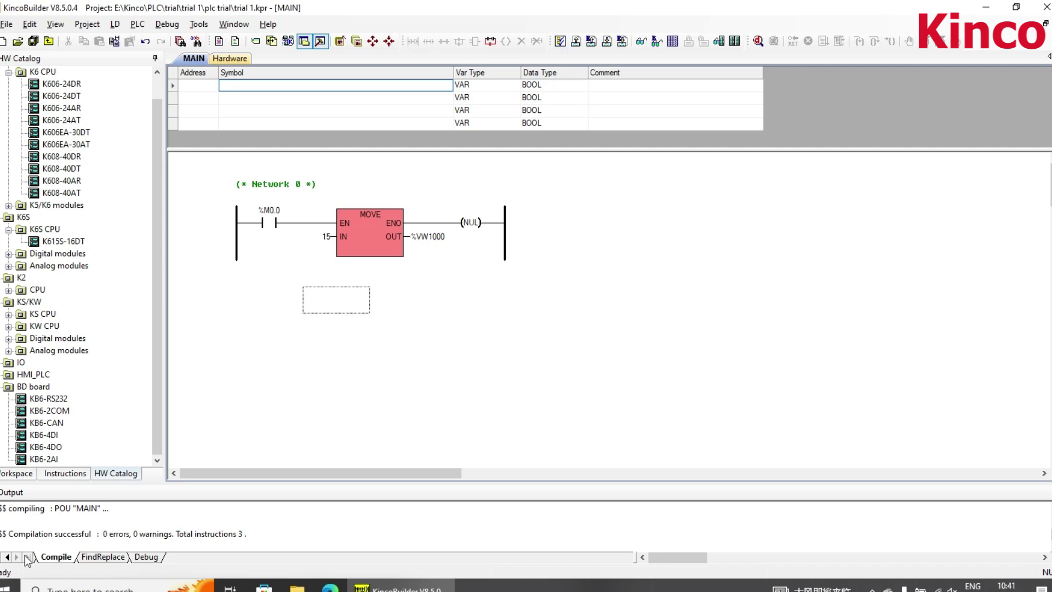
Download the project to the K615S PLC, allowing it to switch to STOP.
left_click(607, 46)
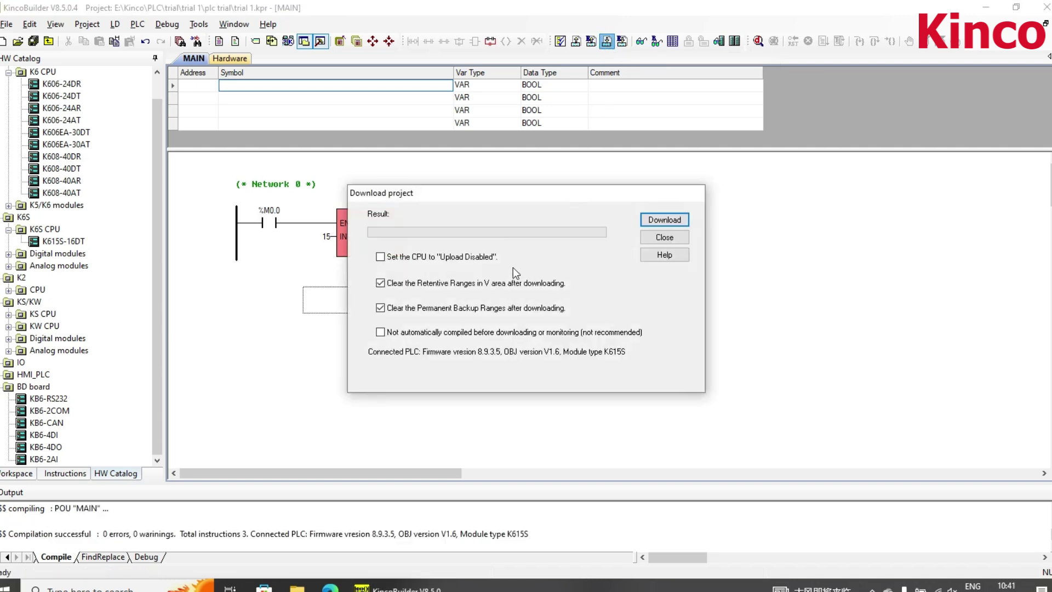
left_click(656, 222)
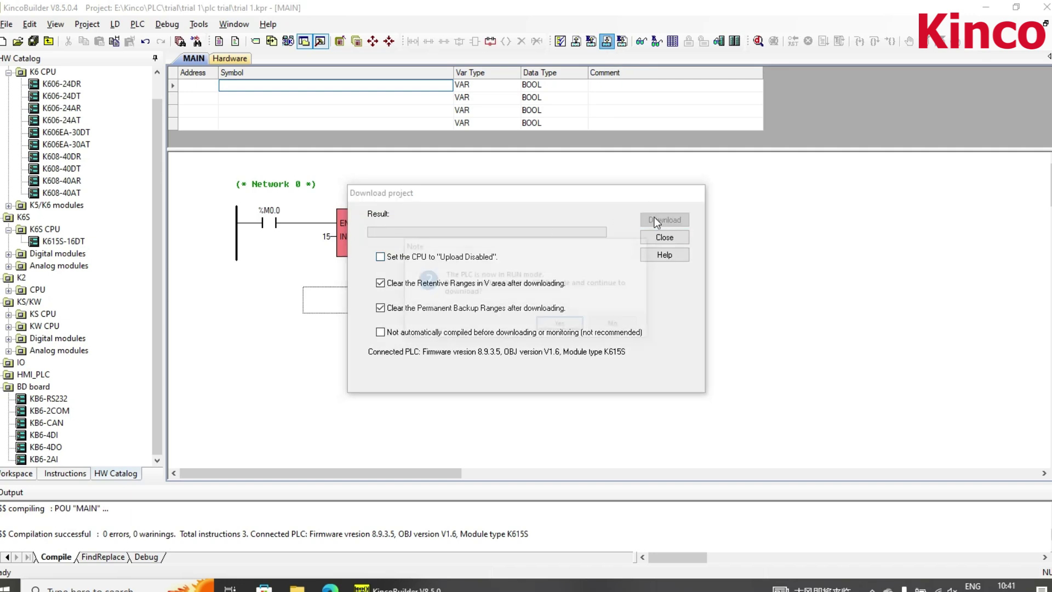
left_click(561, 326)
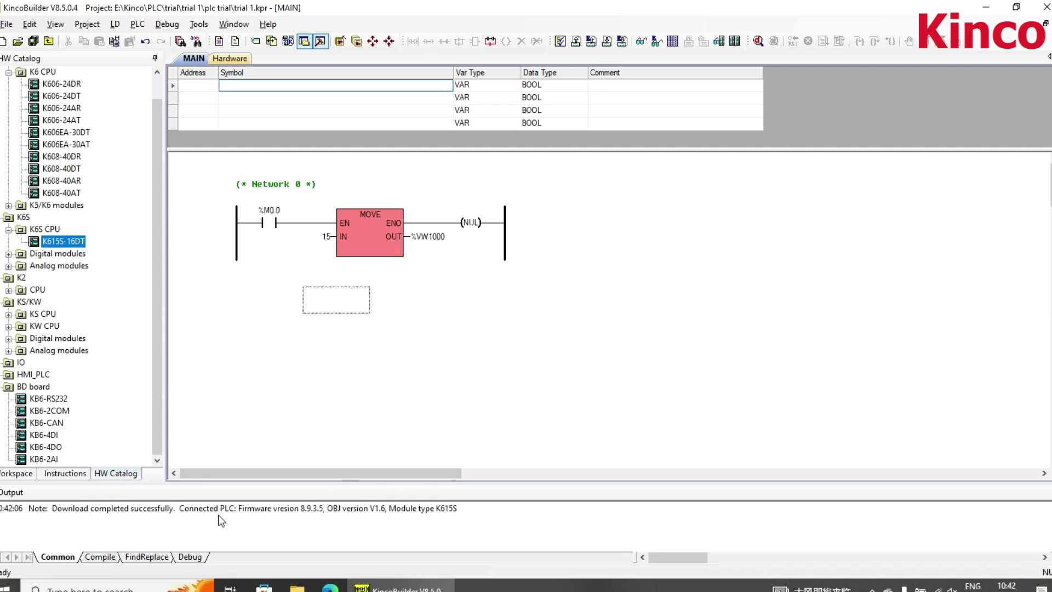
Enable Monitoring Mode and force %M0.0 TRUE so %VW1000 reads 15.
left_click(641, 42)
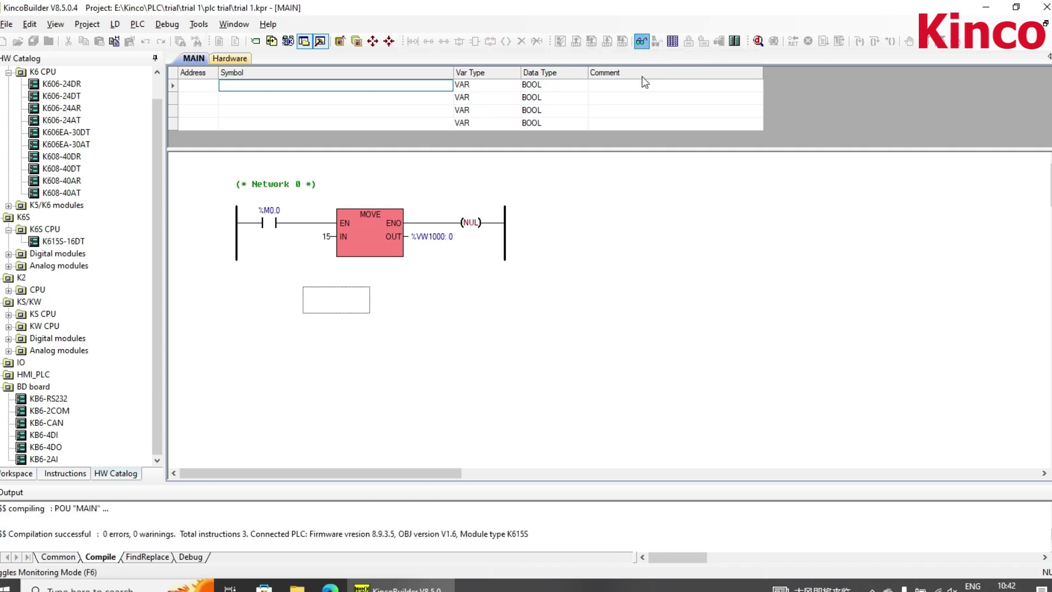
right_click(268, 223)
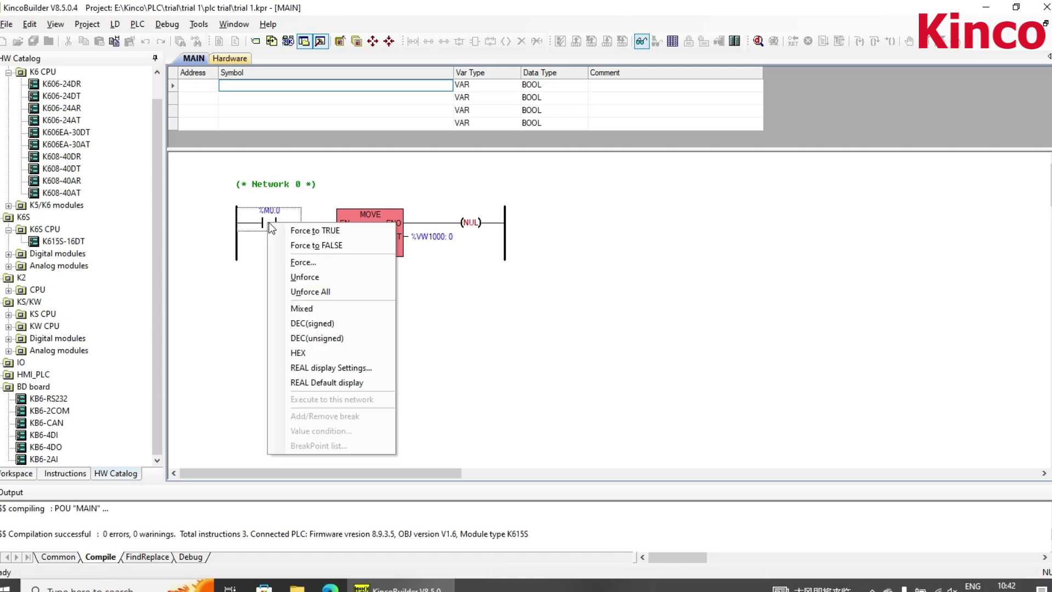
left_click(308, 230)
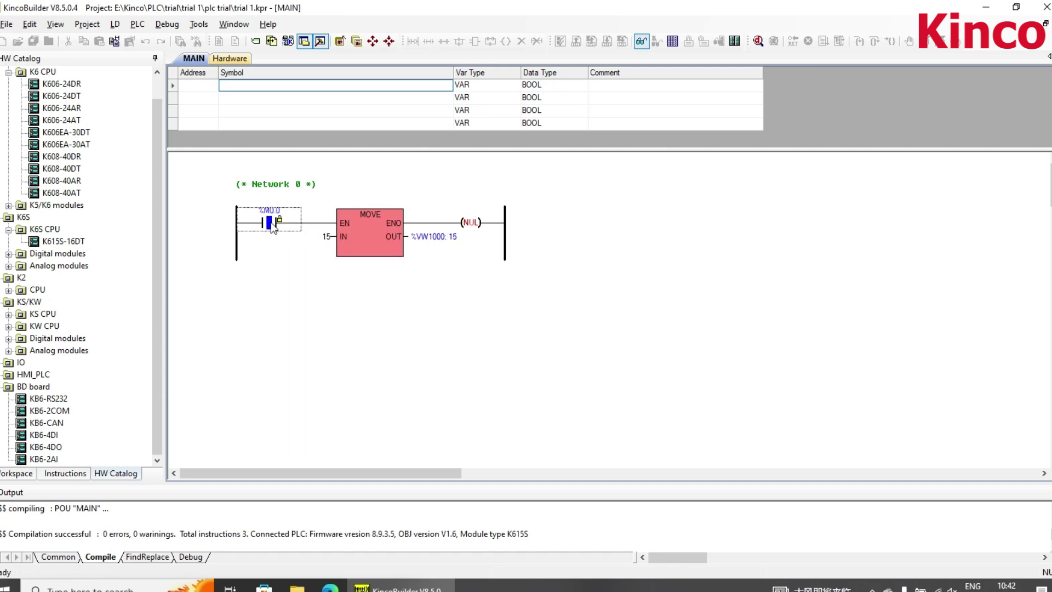
right_click(271, 223)
left_click(295, 242)
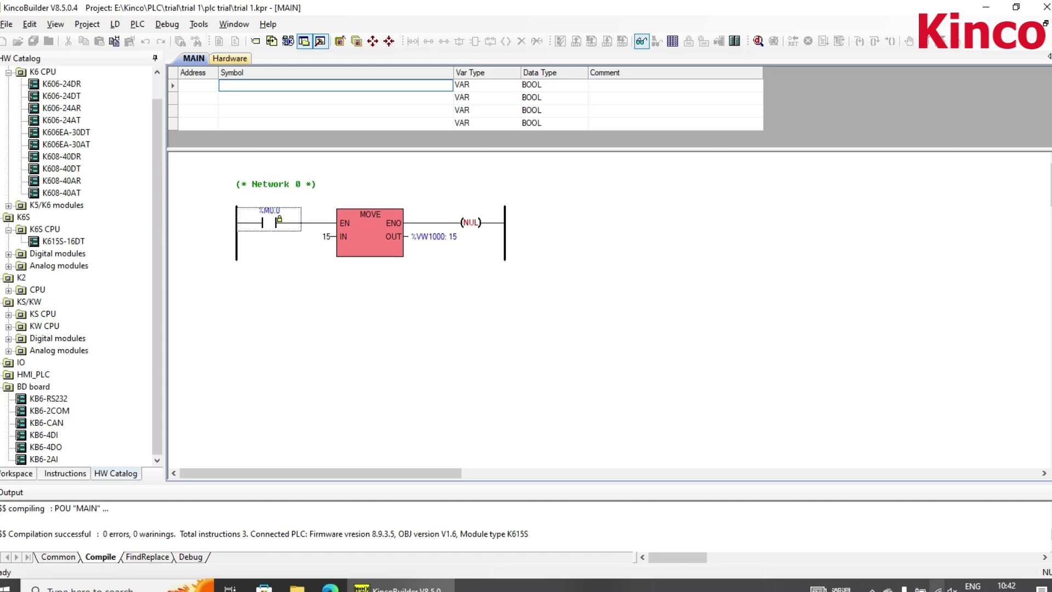
left_click(871, 588)
right_click(897, 568)
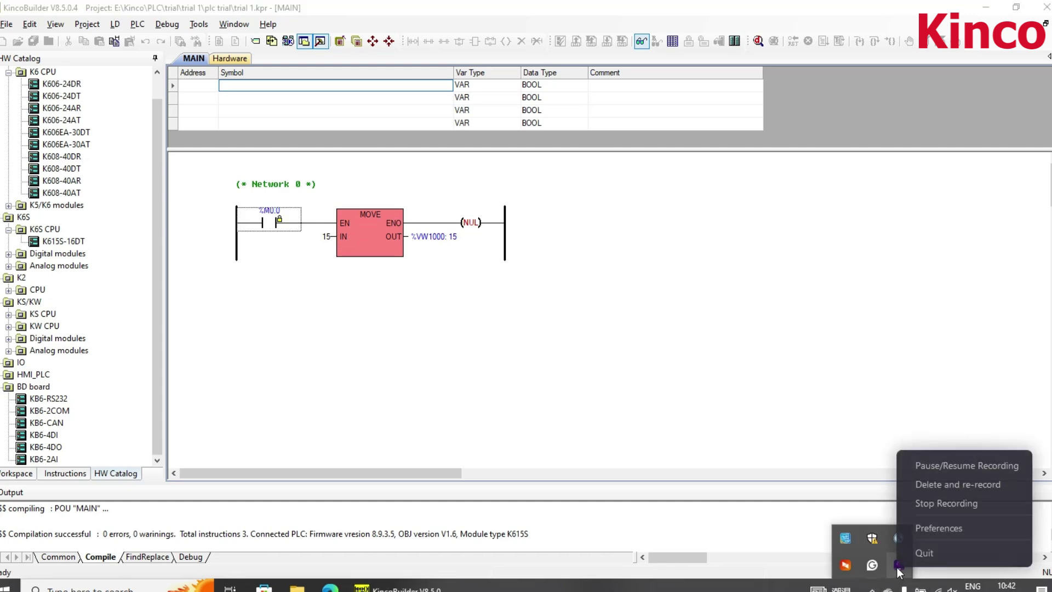